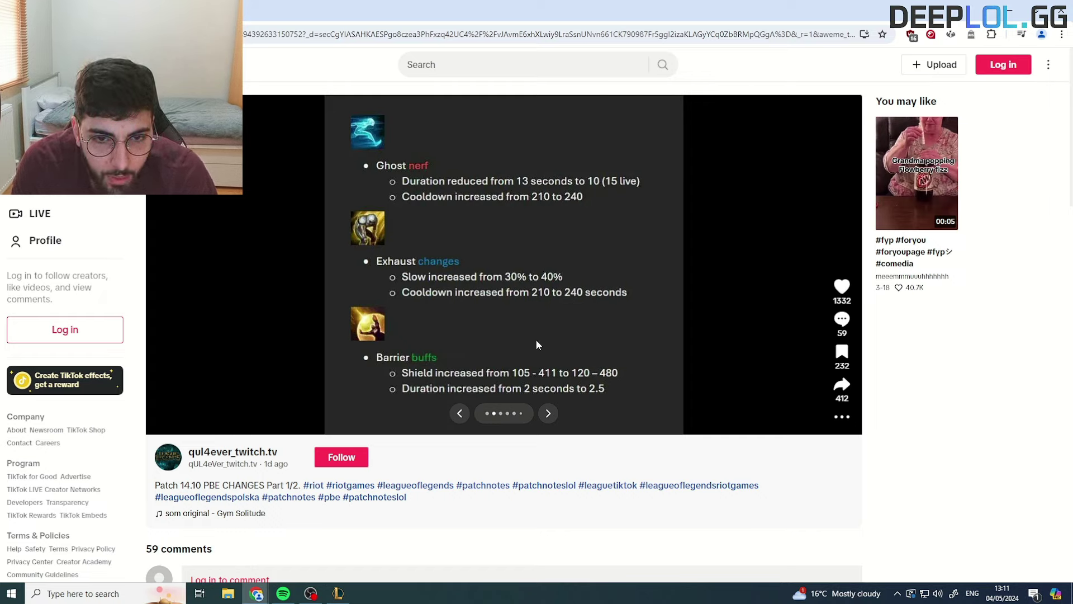
# Advance the patch 14.10 slideshow and pause it on the Yun Tal Wildarrows slide
pyautogui.click(549, 414)
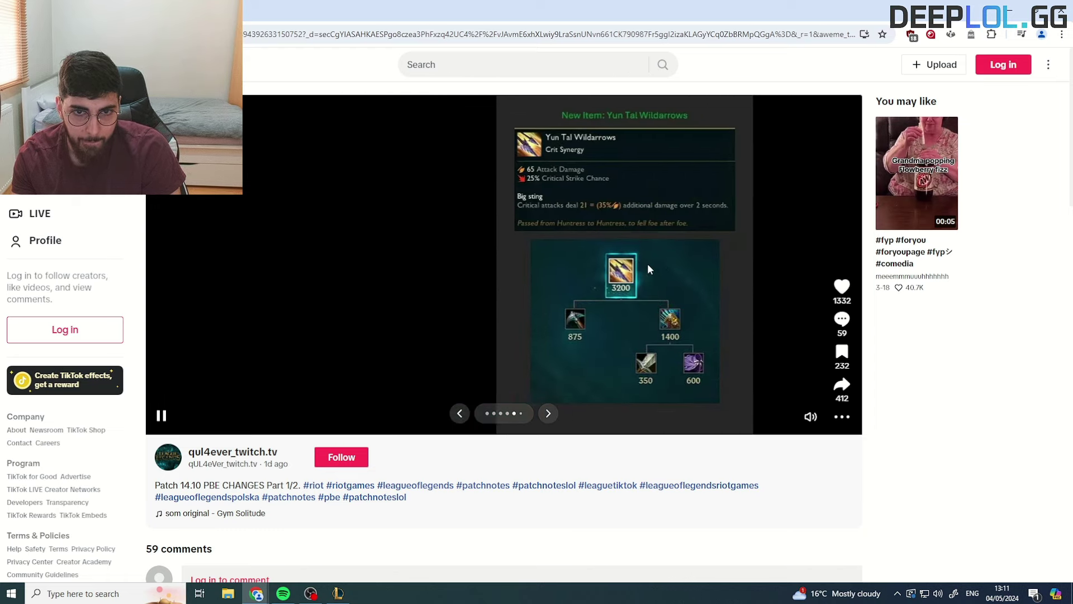
pyautogui.click(774, 159)
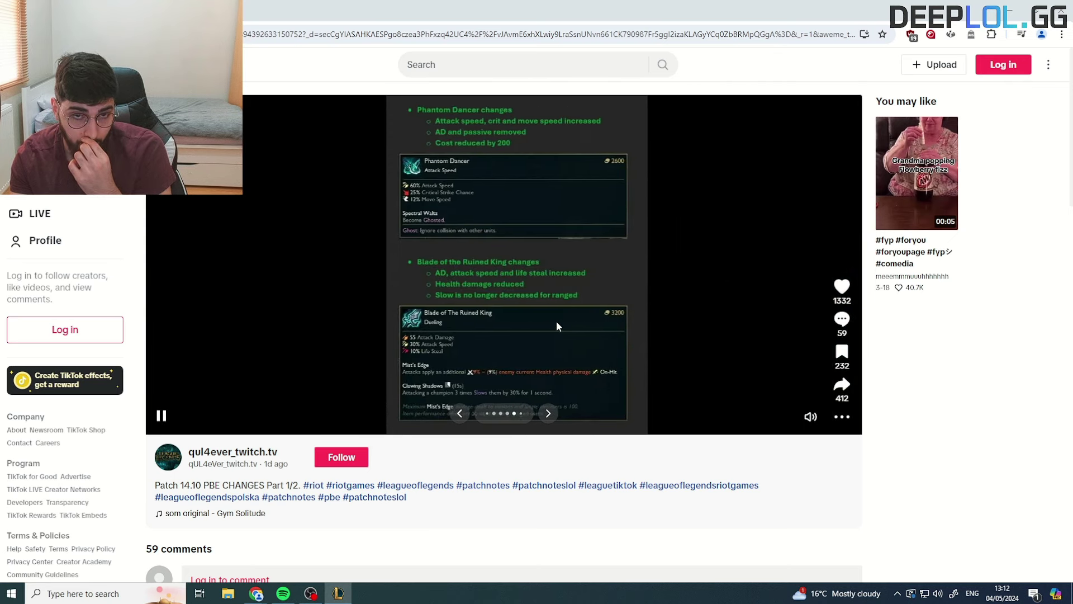
# Pause on the Phantom Dancer and Scout's Slingshot slides, then resume toward Kraken Slayer
pyautogui.click(556, 321)
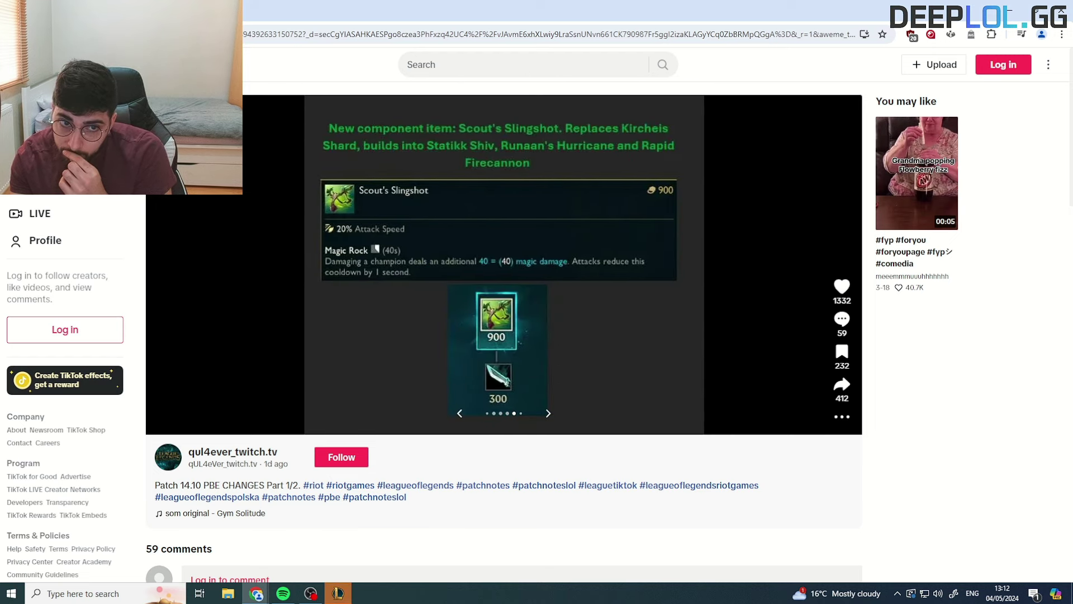
pyautogui.click(473, 312)
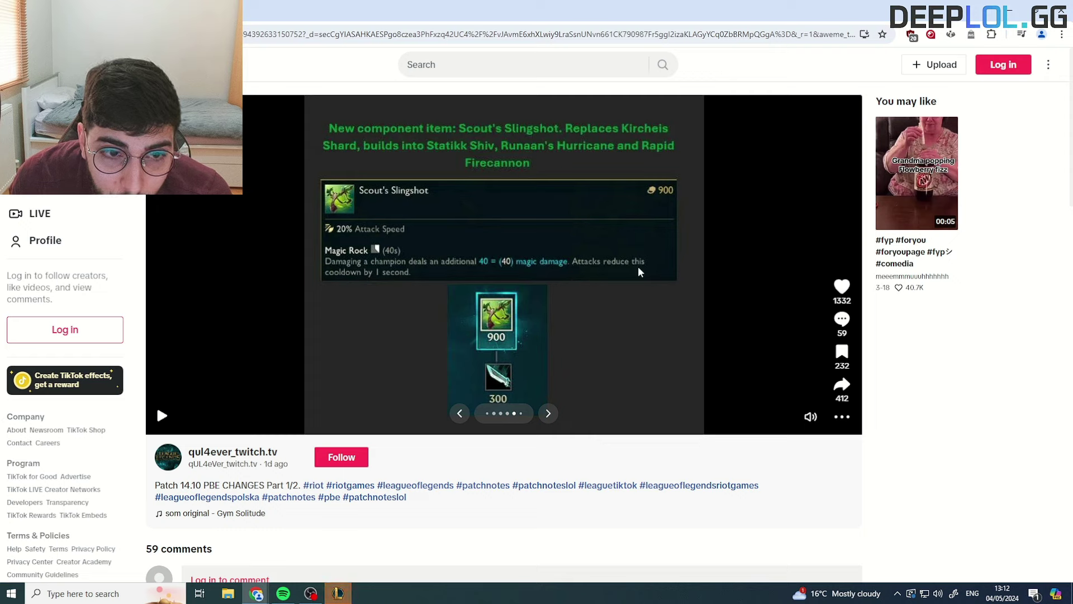
pyautogui.click(528, 282)
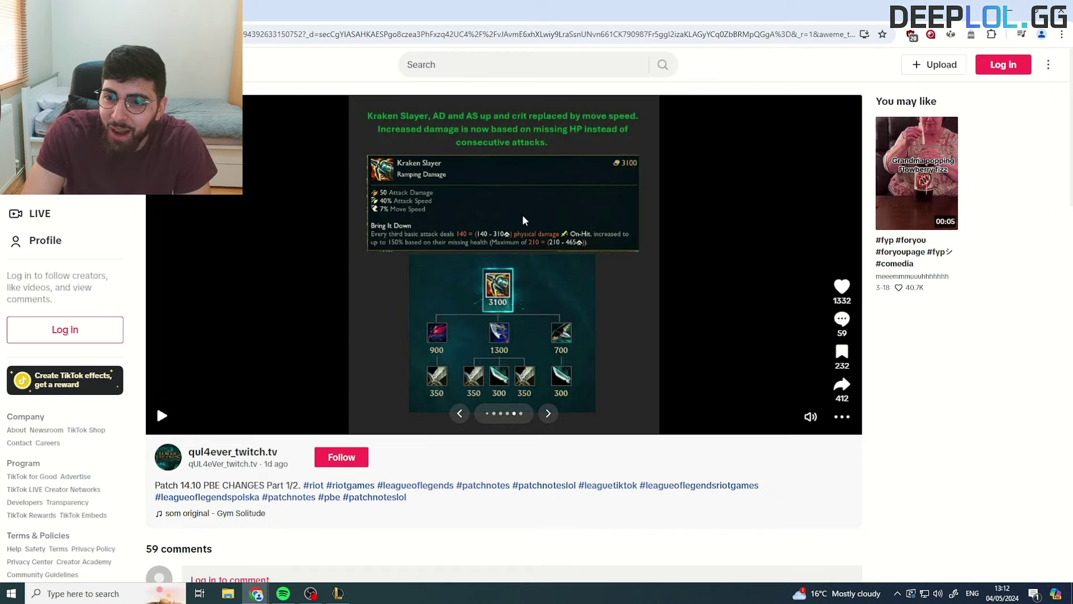
# Resume playback and skip past Yun Tal, Blackfire Torch and Kraken Slayer to the Symbiotic Soles slide
pyautogui.click(591, 217)
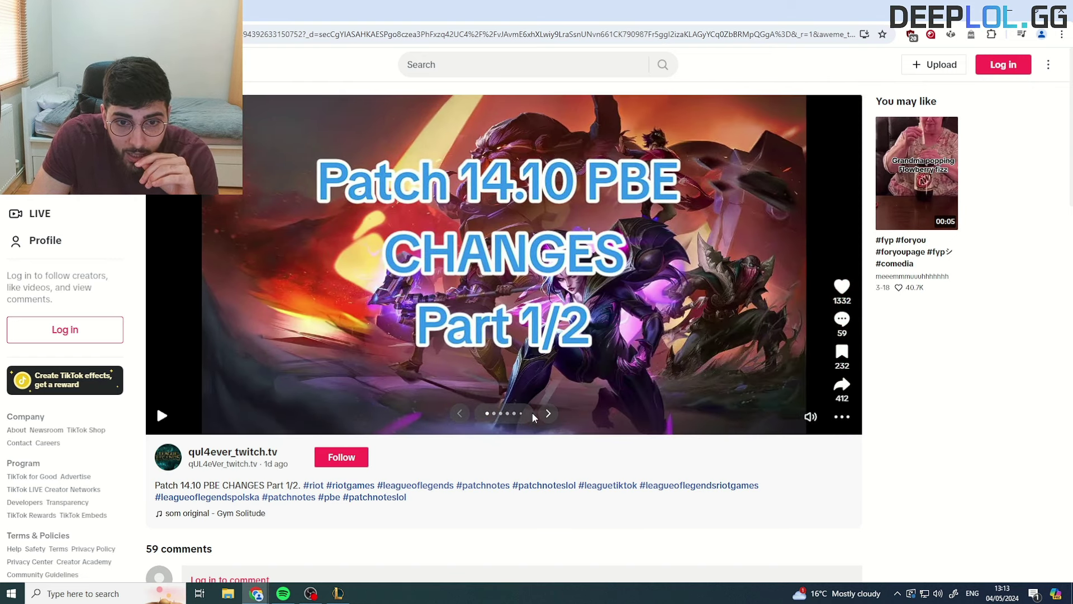
pyautogui.click(547, 414)
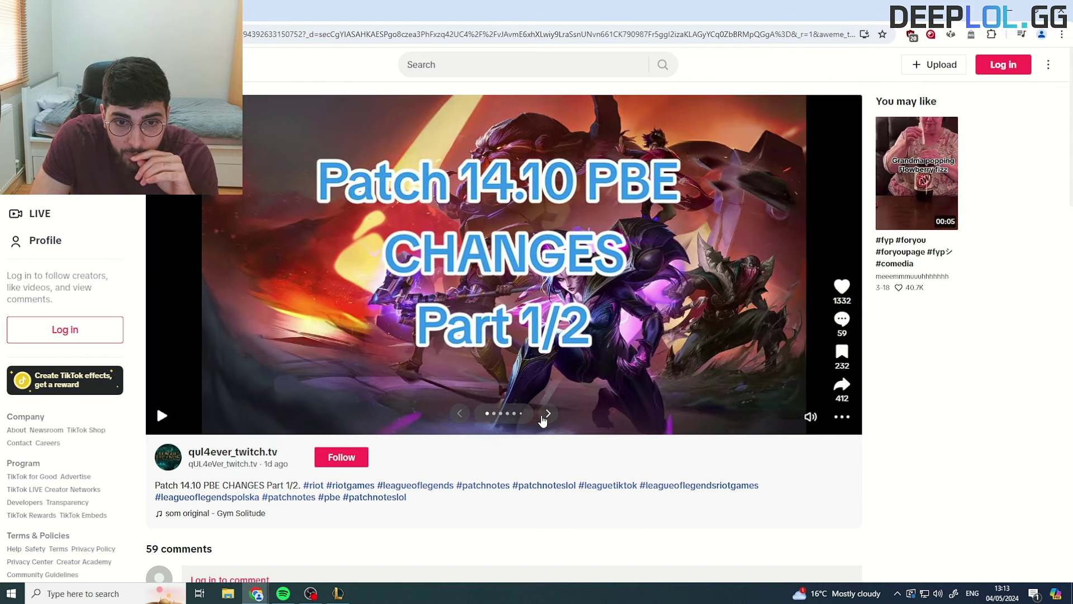
pyautogui.click(547, 413)
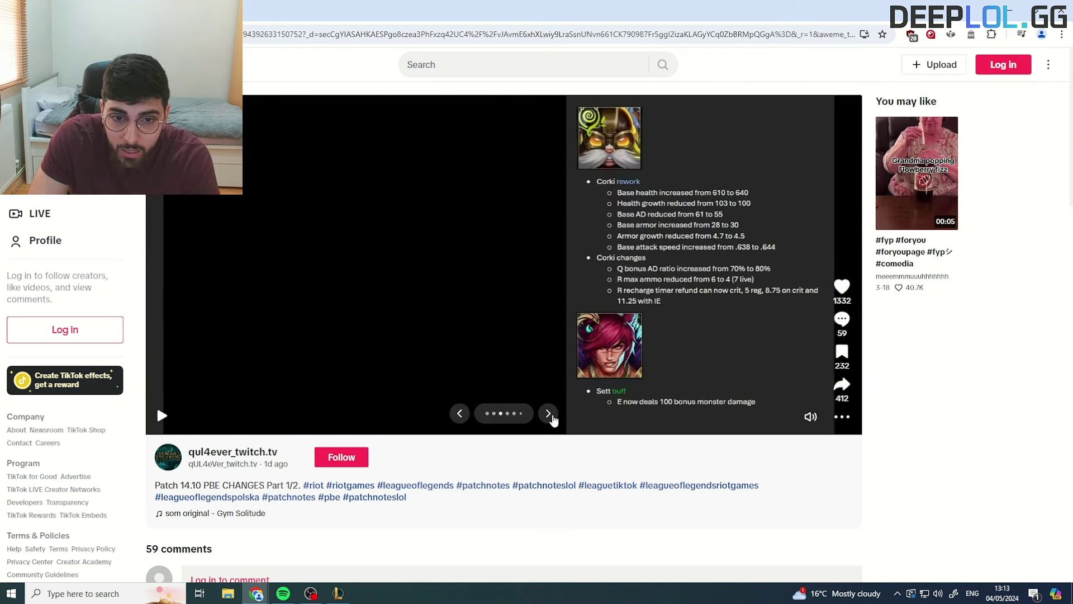
pyautogui.click(547, 413)
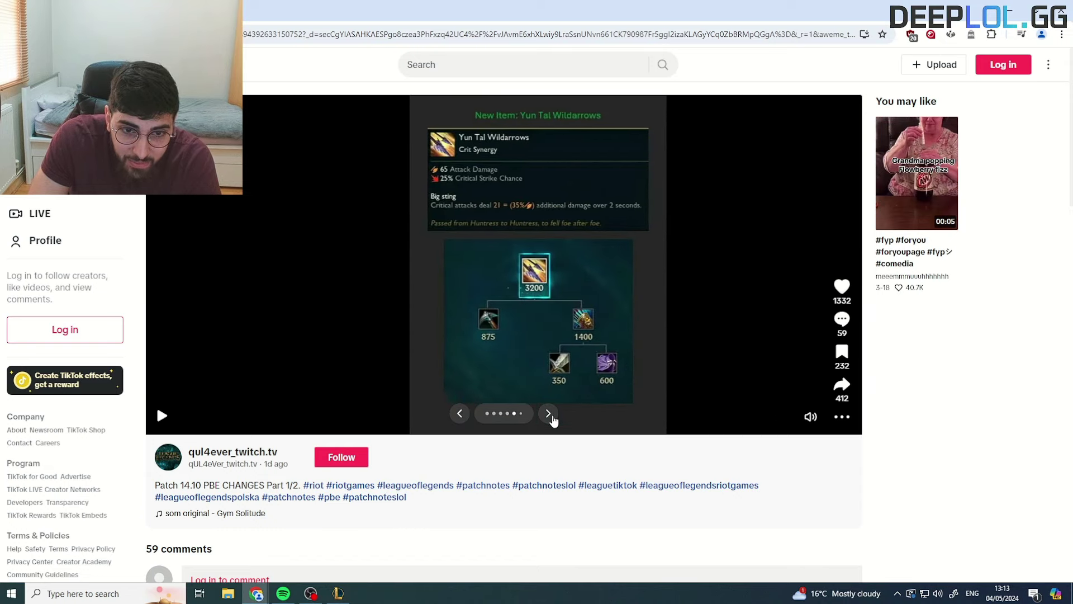
pyautogui.click(548, 414)
pyautogui.click(548, 414)
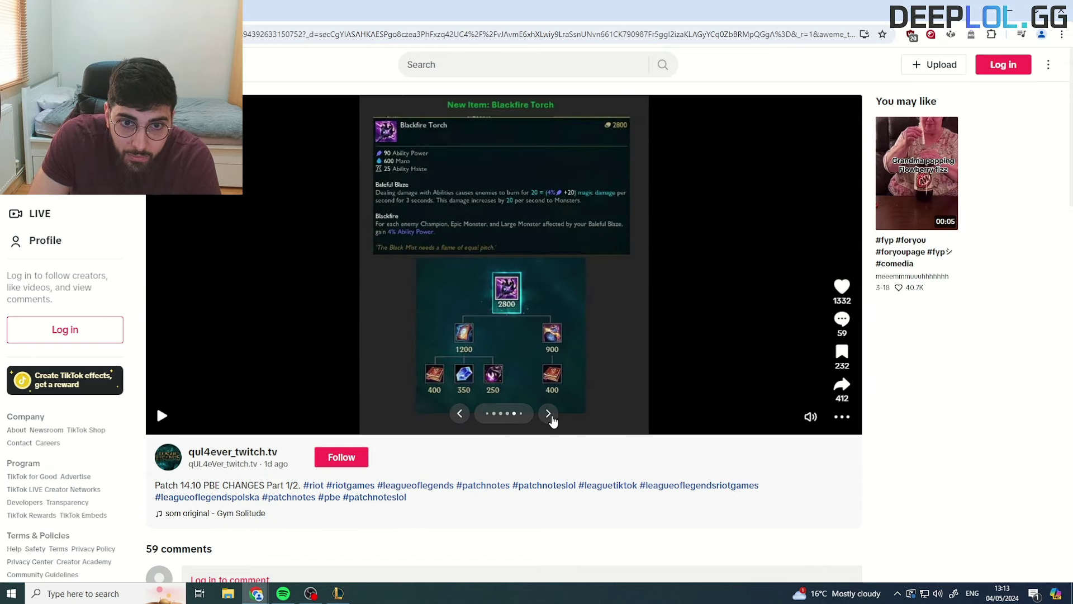
pyautogui.click(548, 414)
pyautogui.click(547, 414)
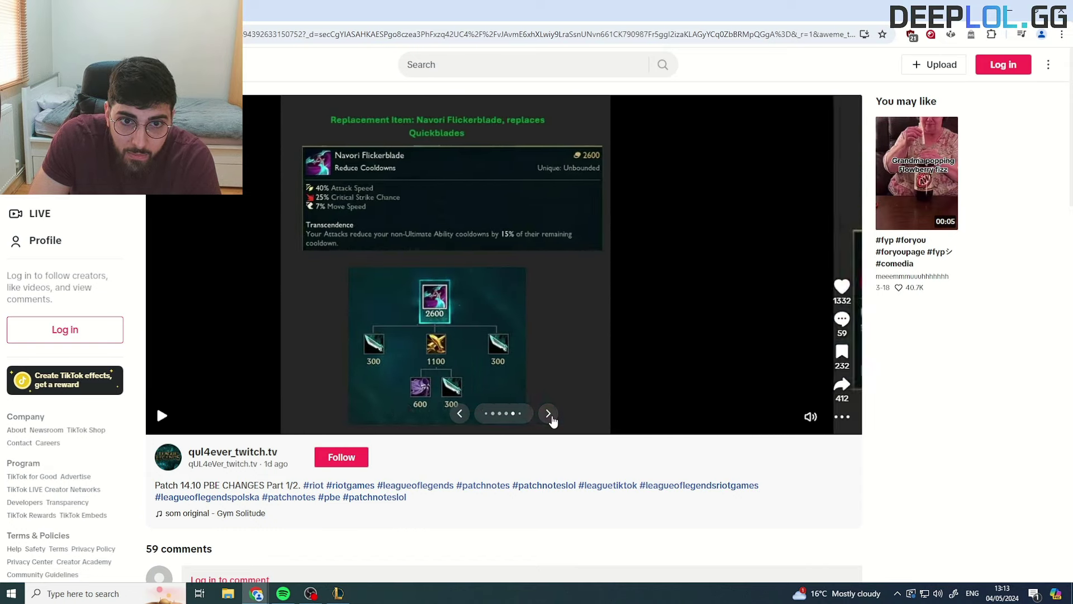
pyautogui.click(547, 413)
pyautogui.click(547, 414)
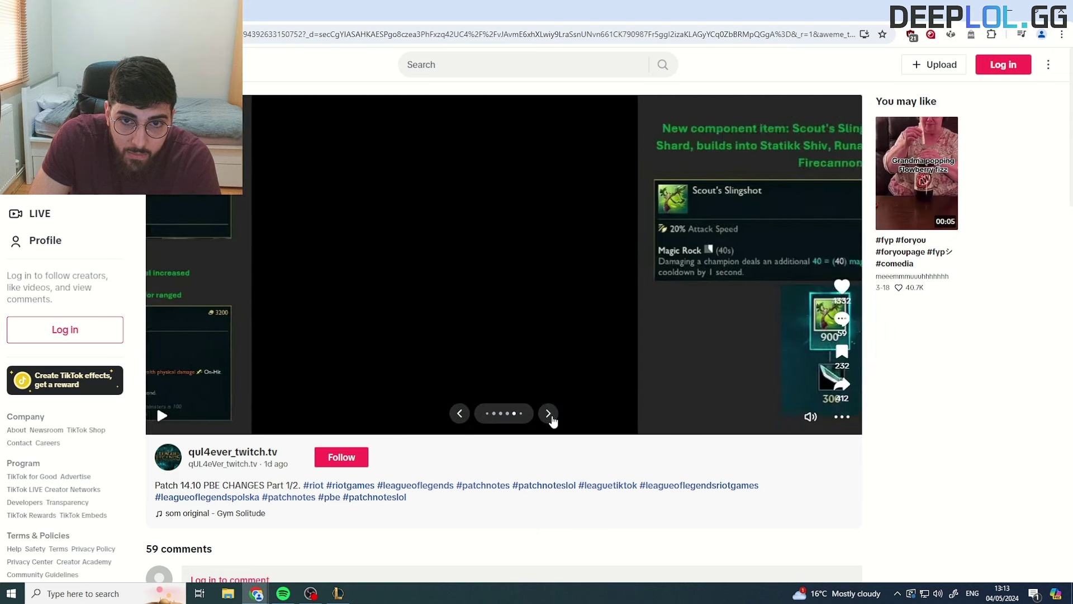
pyautogui.click(547, 413)
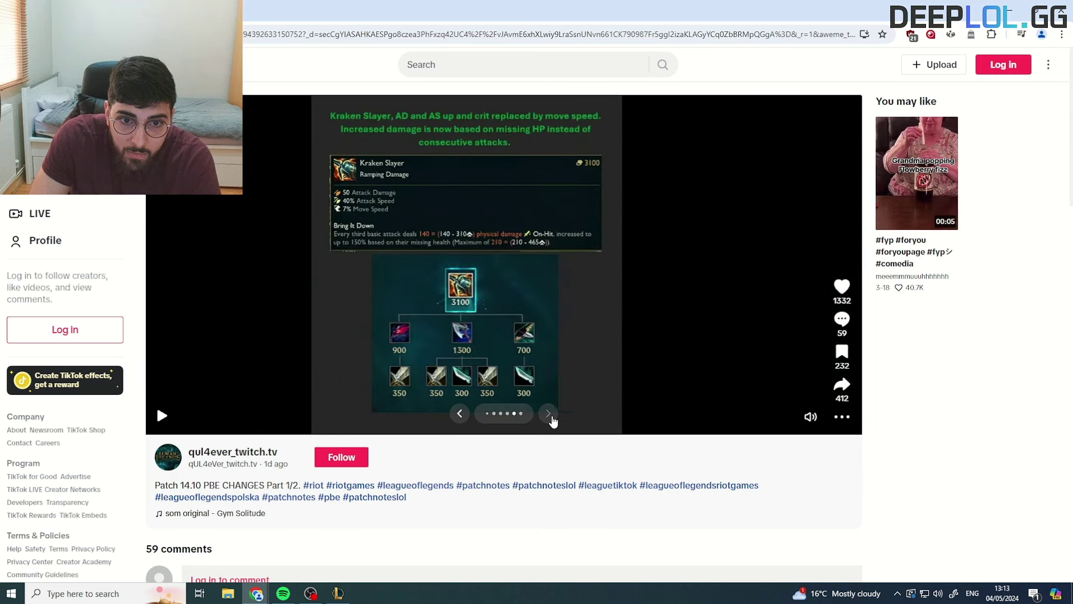
pyautogui.click(547, 413)
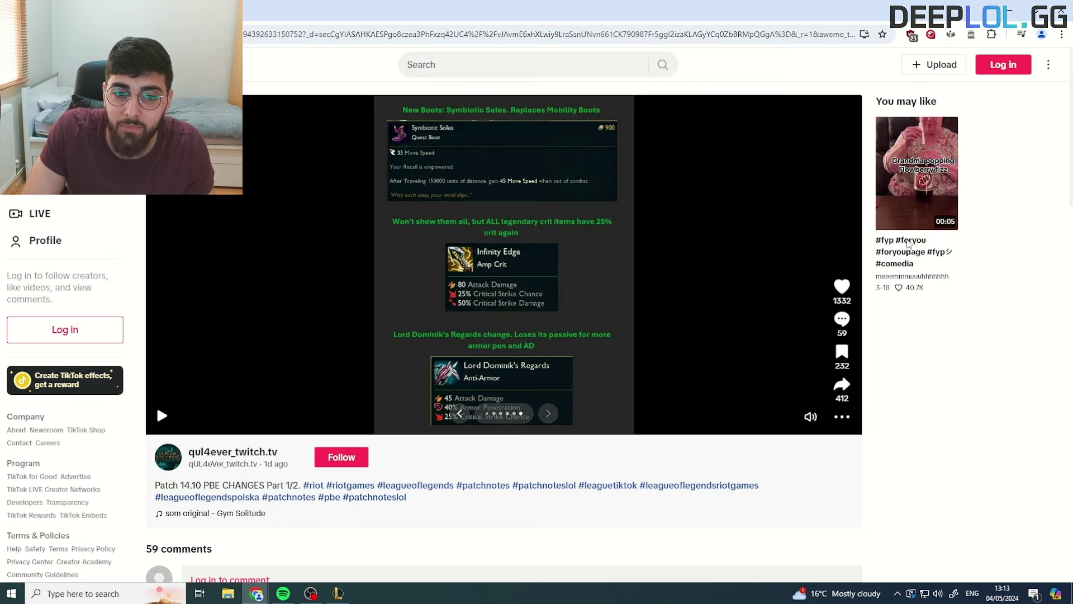
# Switch to the League of Legends champion select and move it left over the browser
pyautogui.moveTo(914, 252)
pyautogui.hotkey('alt', 'Tab')
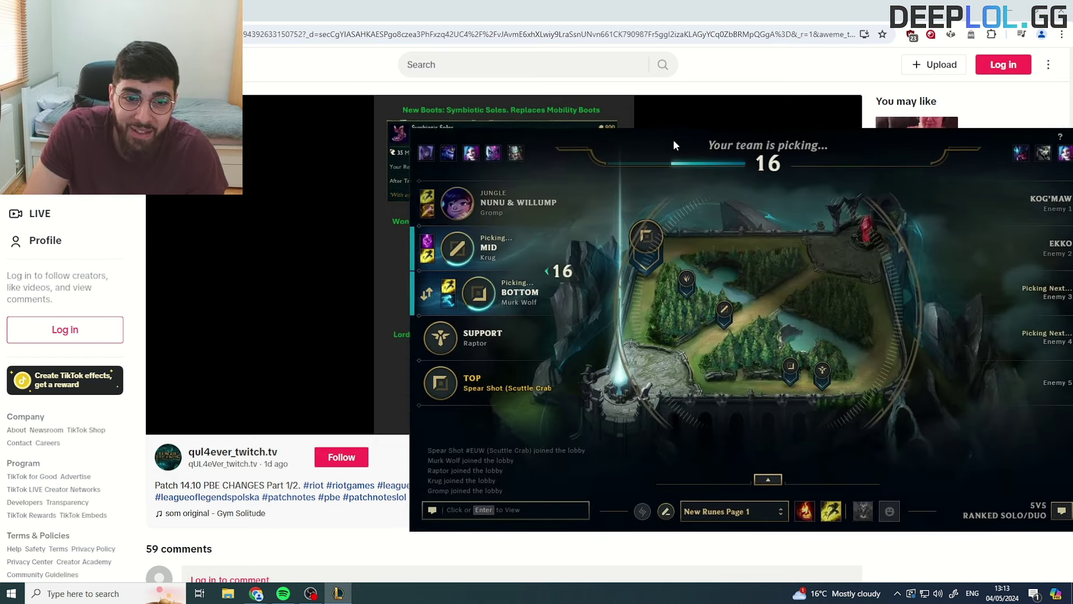
pyautogui.moveTo(674, 139); pyautogui.dragTo(415, 97)
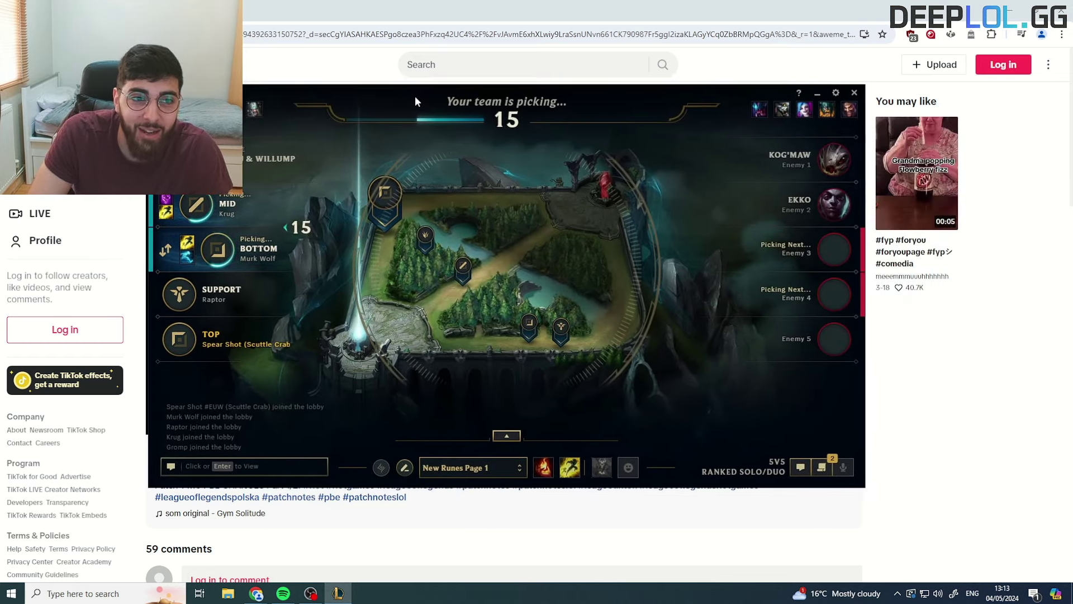